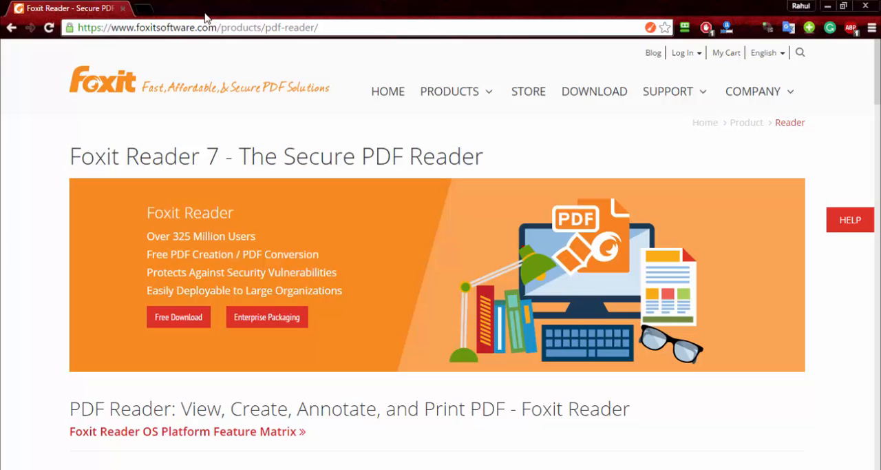
# Step: Leave the Chrome page and minimize the browser to reveal the desktop
pyautogui.click(170, 27)
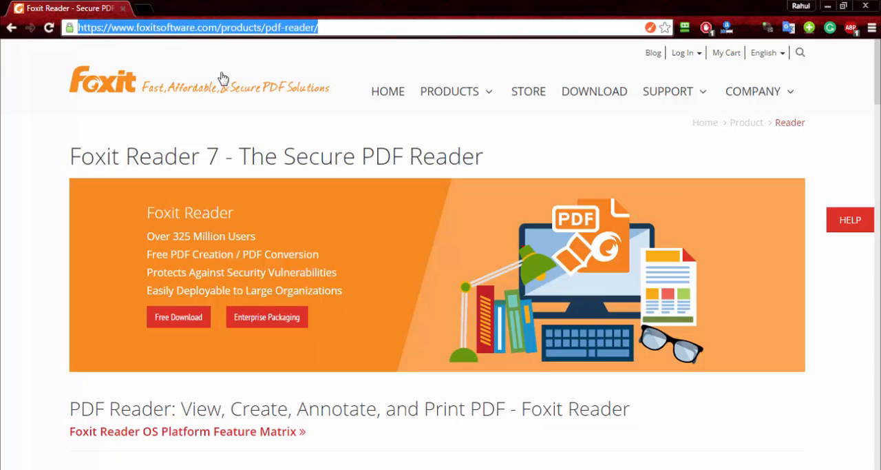
pyautogui.click(29, 169)
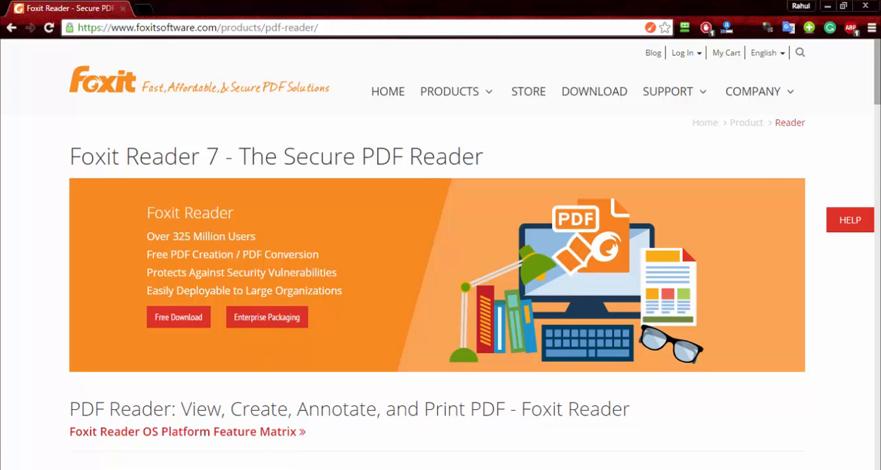
pyautogui.moveTo(876, 72); pyautogui.dragTo(877, 97)
pyautogui.scroll(3, 539, 171)
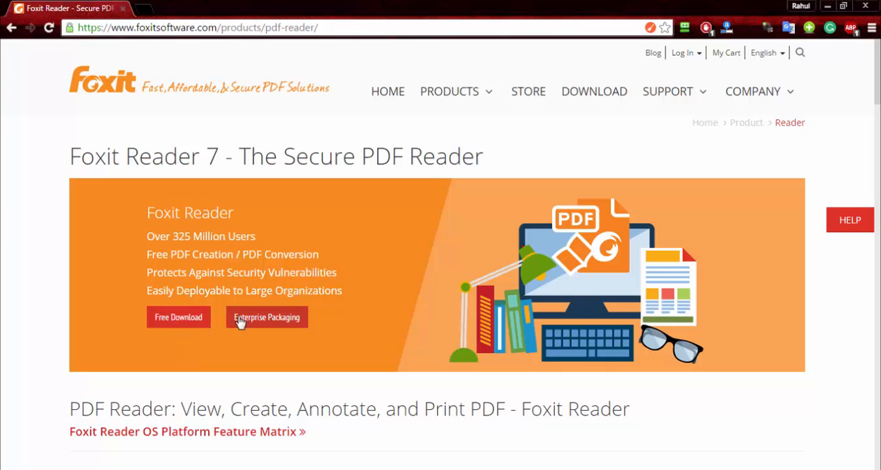
pyautogui.click(830, 5)
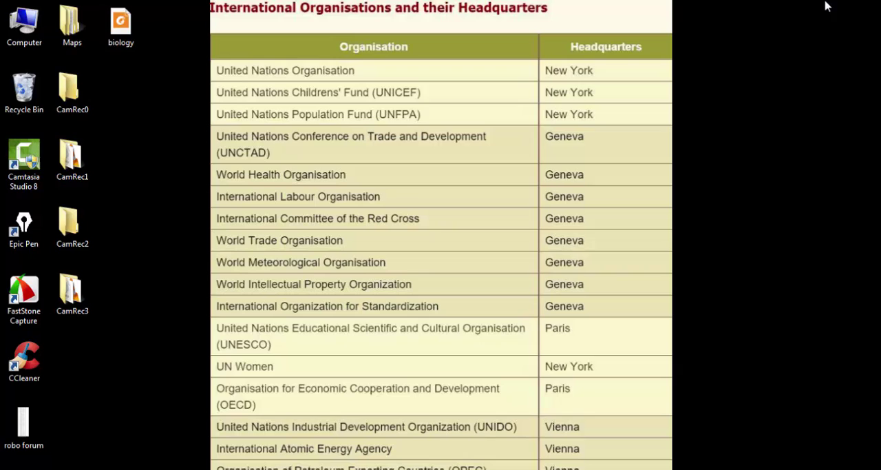
# Step: Refresh the desktop and open biology.pdf in Foxit Reader
pyautogui.rightClick(497, 121)
pyautogui.click(524, 160)
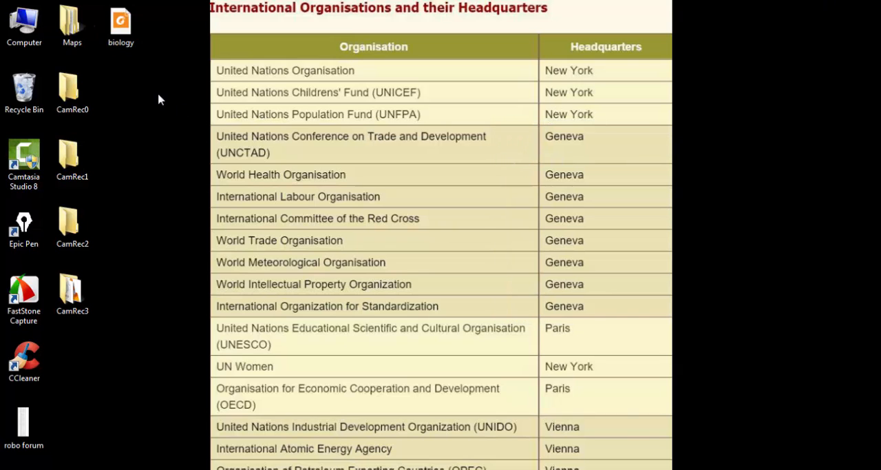
pyautogui.click(120, 27)
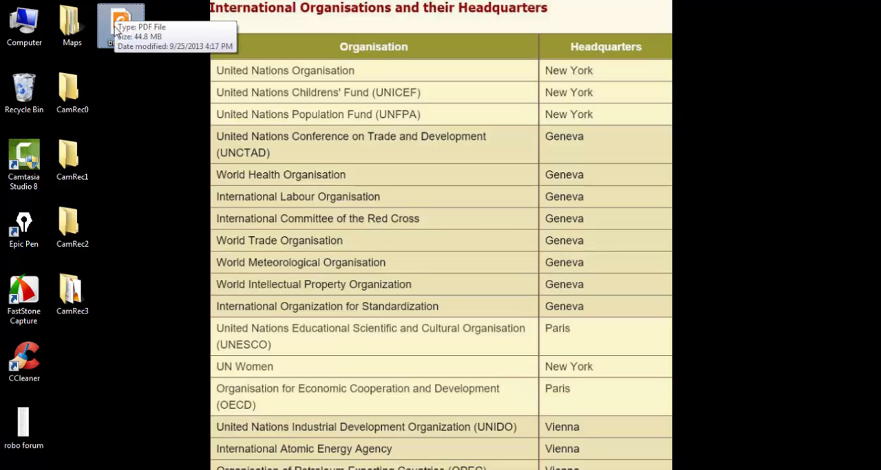
pyautogui.doubleClick(117, 27)
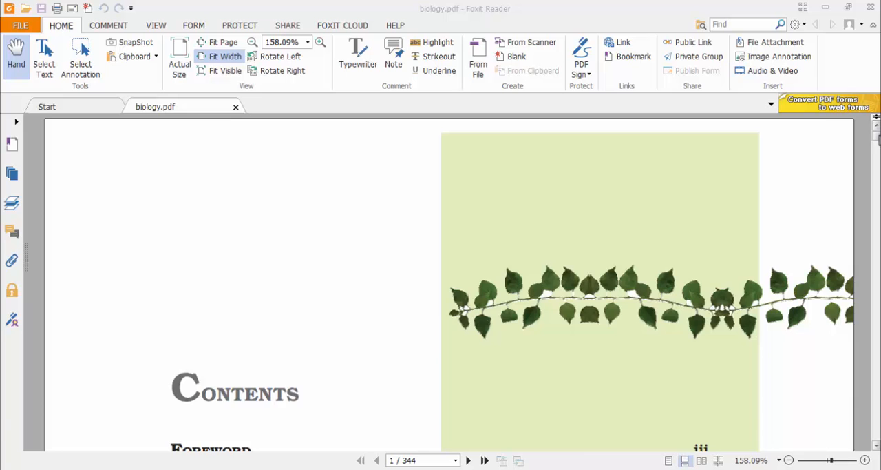
pyautogui.moveTo(877, 137); pyautogui.dragTo(877, 136)
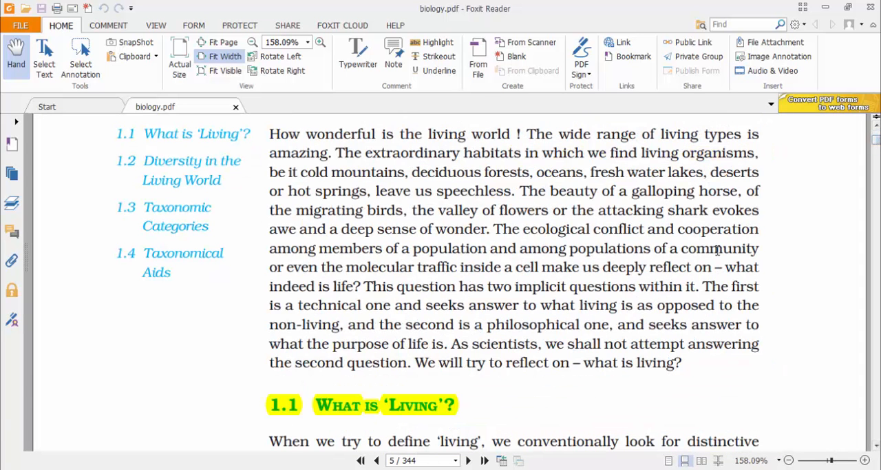
pyautogui.scroll(2, 582, 262)
pyautogui.scroll(-3, 582, 262)
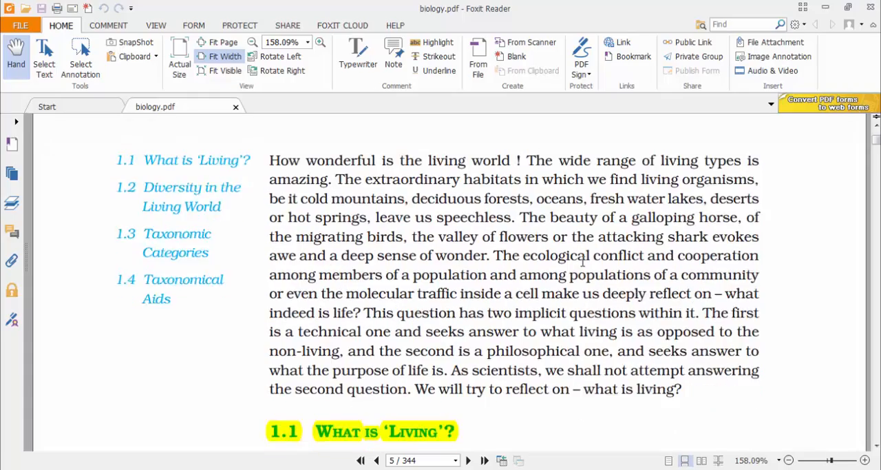
pyautogui.scroll(2, 582, 262)
pyautogui.scroll(2, 582, 262)
pyautogui.scroll(2, 582, 262)
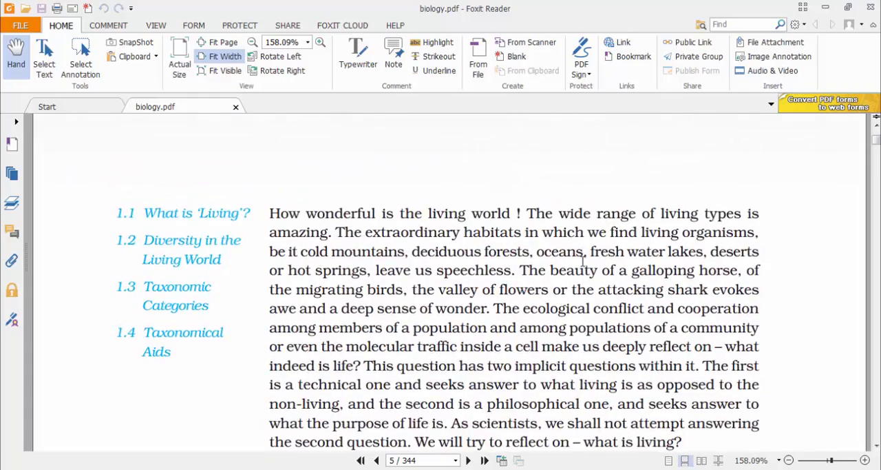
pyautogui.scroll(1, 582, 261)
pyautogui.scroll(1, 582, 262)
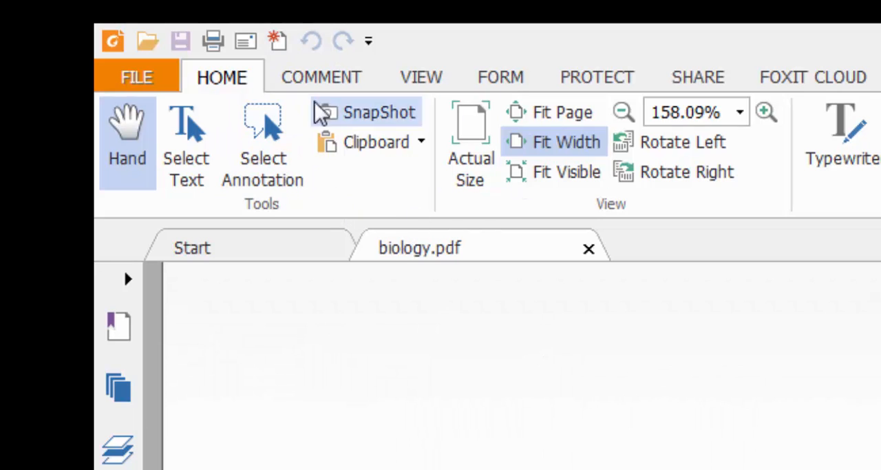
# Step: Activate the Highlight tool from the COMMENT text markup features
pyautogui.click(320, 77)
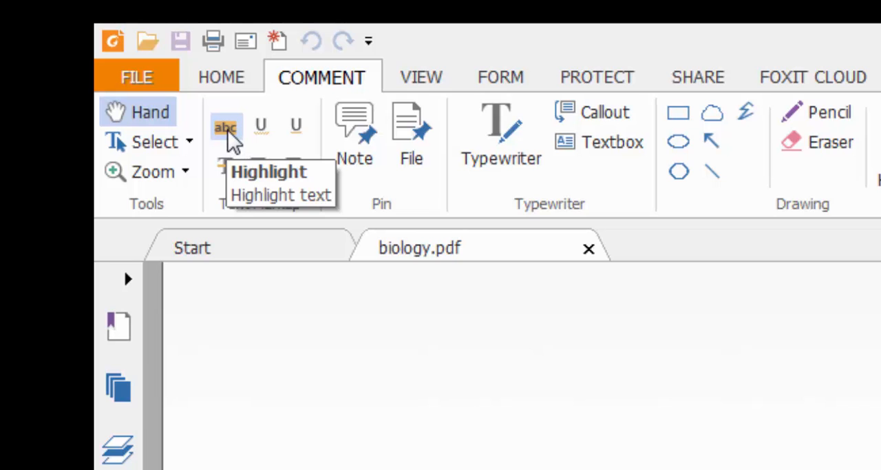
pyautogui.click(227, 131)
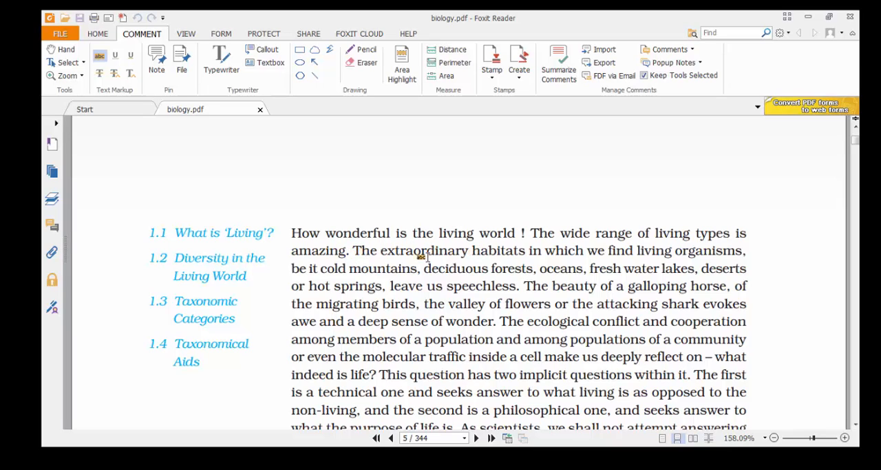
pyautogui.moveTo(381, 250); pyautogui.dragTo(637, 252)
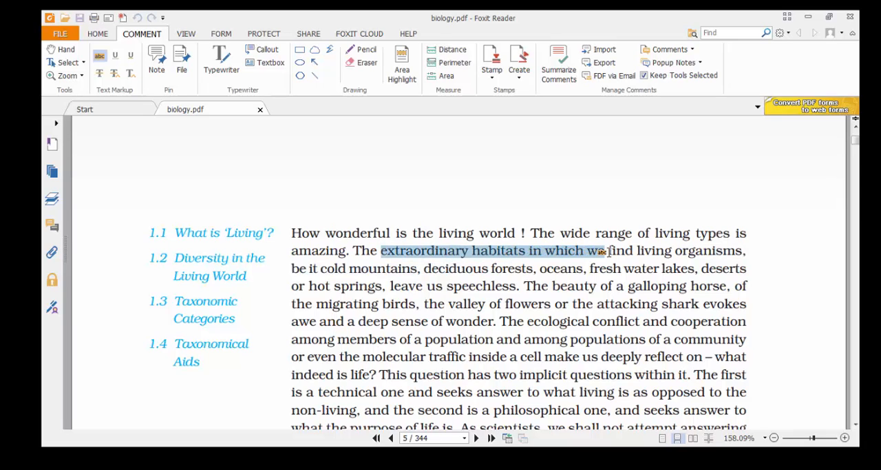
pyautogui.moveTo(637, 252); pyautogui.dragTo(746, 252)
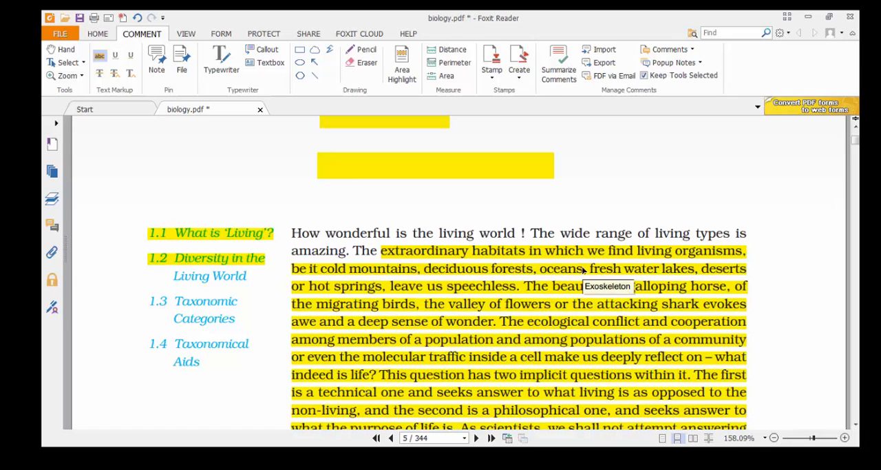
pyautogui.hotkey('ctrl', 'z')
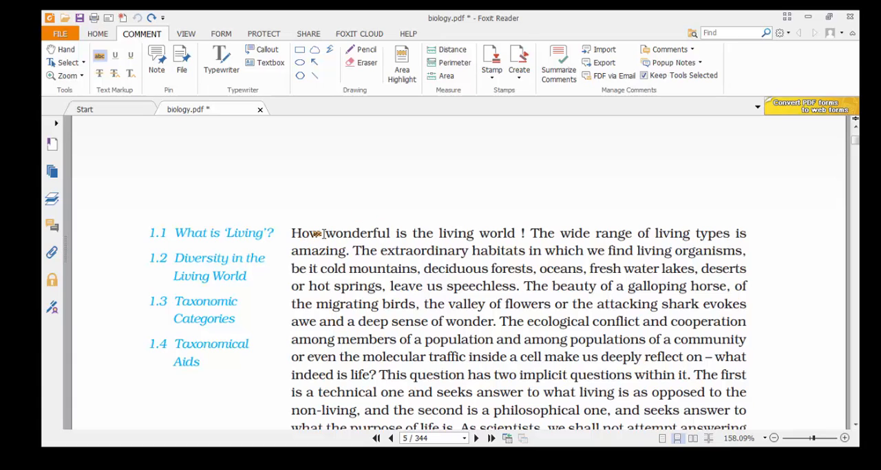
# Step: Highlight "wonderful is the living world" in yellow, then look over Squiggly Underline
pyautogui.moveTo(325, 233); pyautogui.dragTo(516, 235)
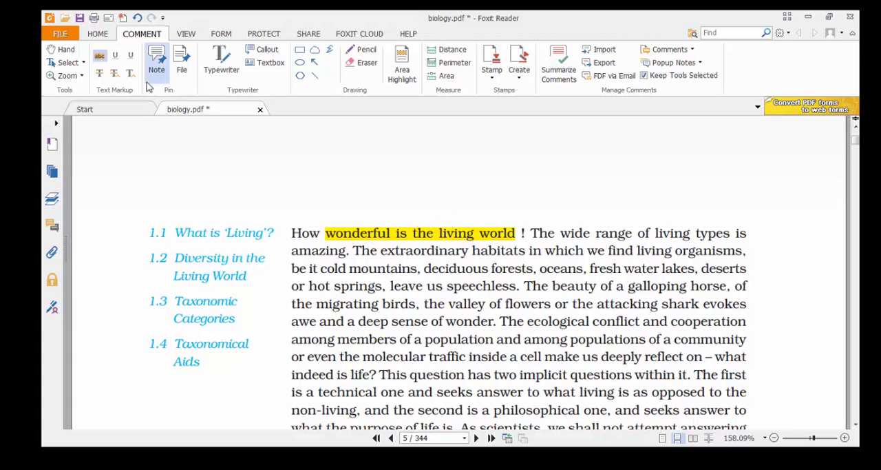
pyautogui.click(118, 58)
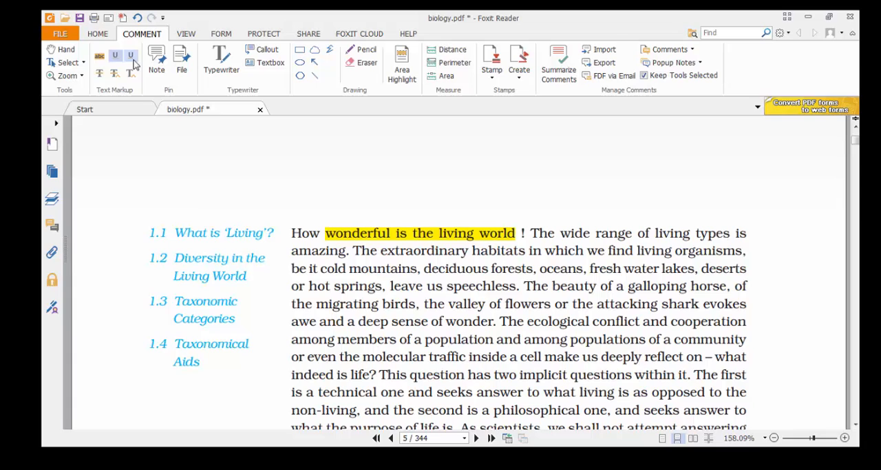
# Step: Strike out the word "wide" in red with the Strikeout tool
pyautogui.click(101, 76)
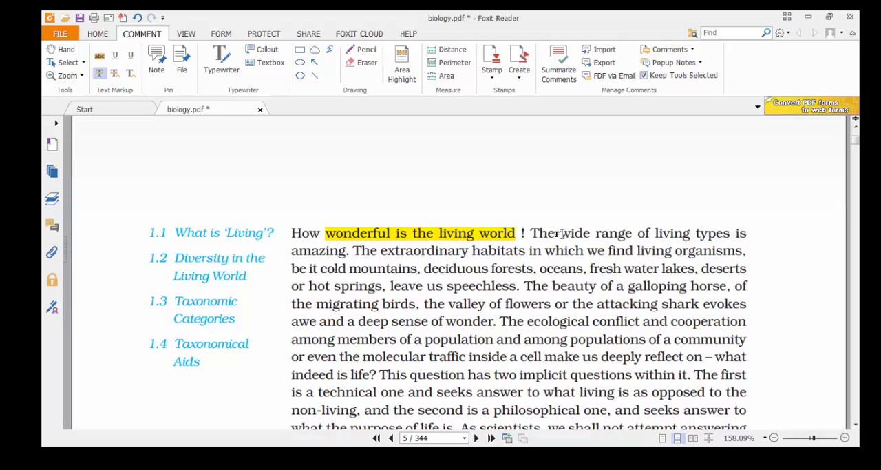
pyautogui.moveTo(561, 234); pyautogui.dragTo(592, 235)
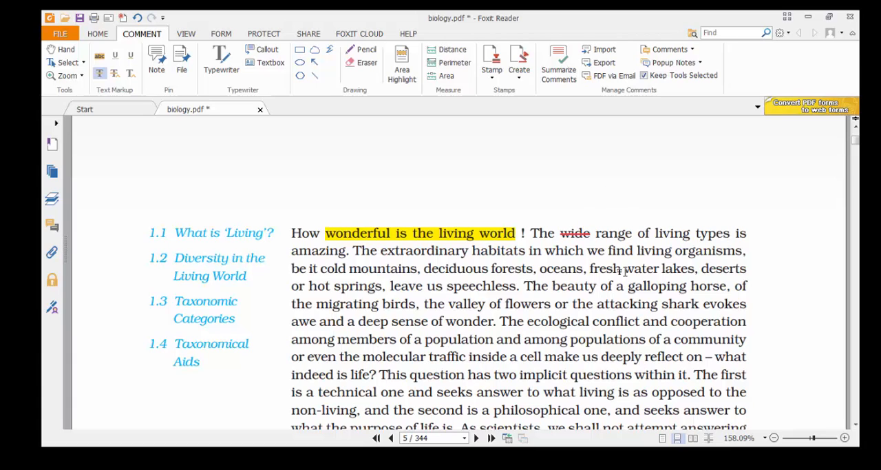